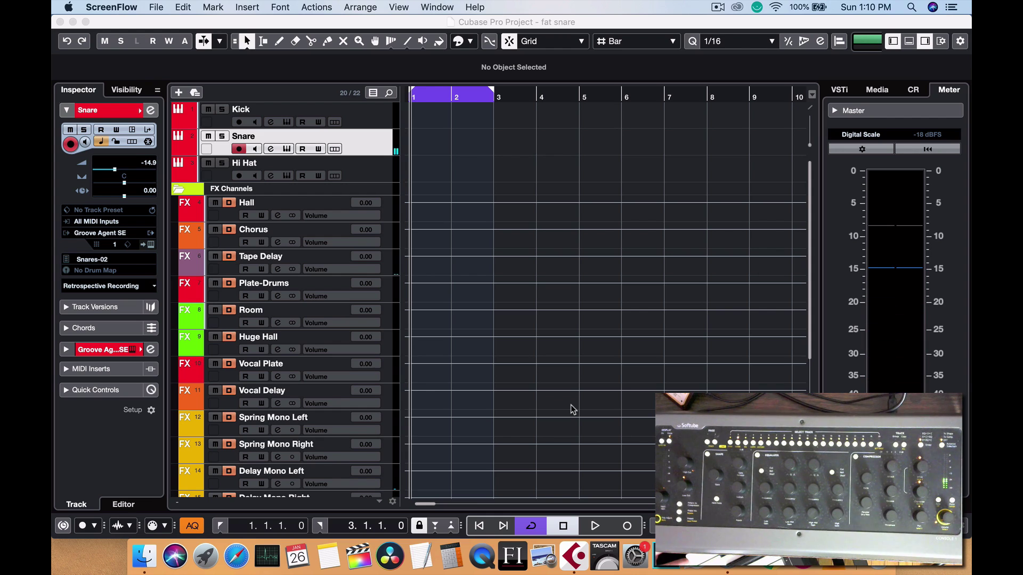
Record a two-bar snare pattern on the Snare track, then bring up the MixConsole with F3.
{"action": "left_click", "coordinate": [523, 146]}
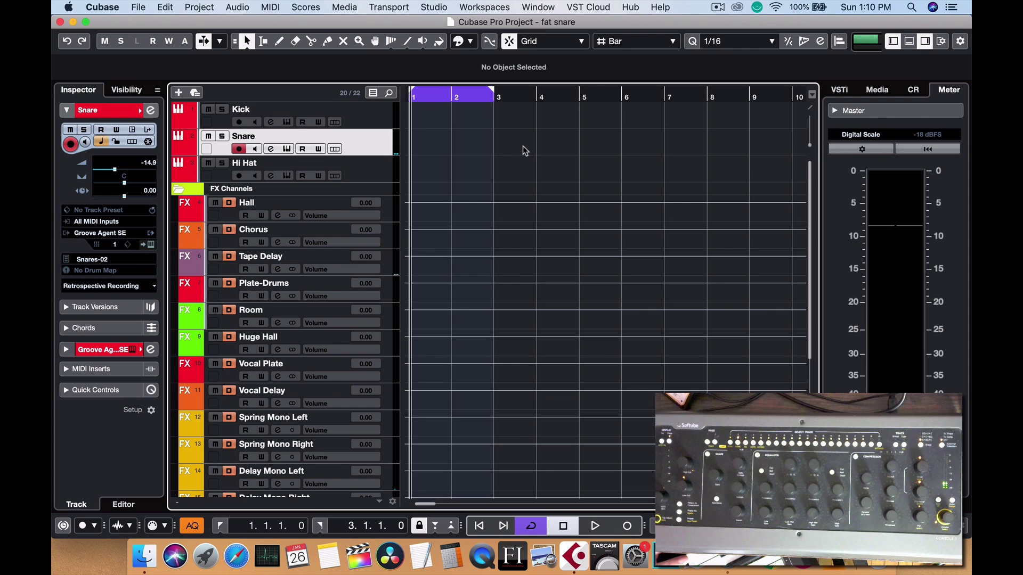
{"action": "key", "text": "space"}
{"action": "key", "text": "space"}
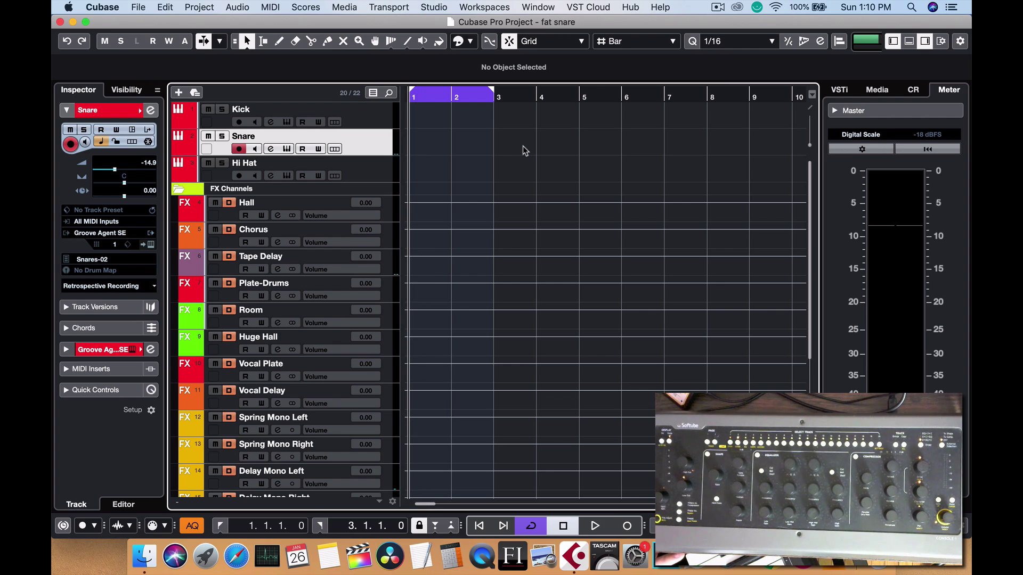
{"action": "key", "text": "KP_Multiply"}
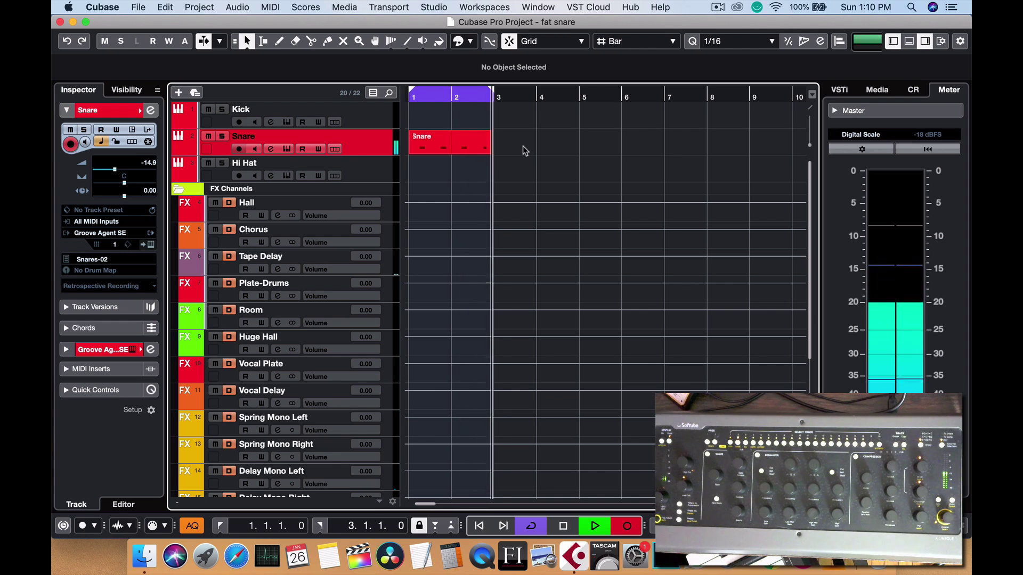
{"action": "key", "text": "KP_Multiply"}
{"action": "key", "text": "space"}
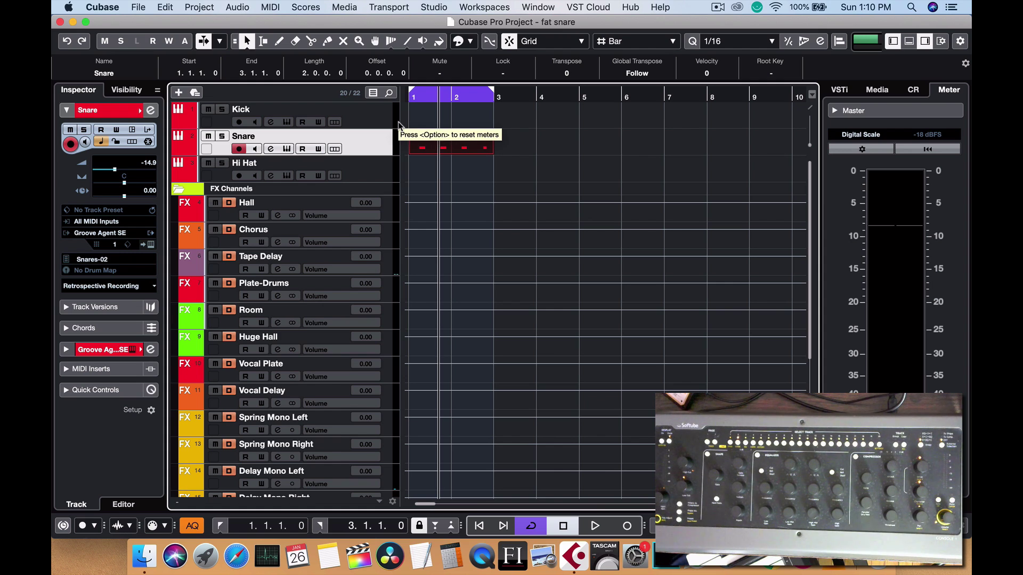
{"action": "key", "text": "F3"}
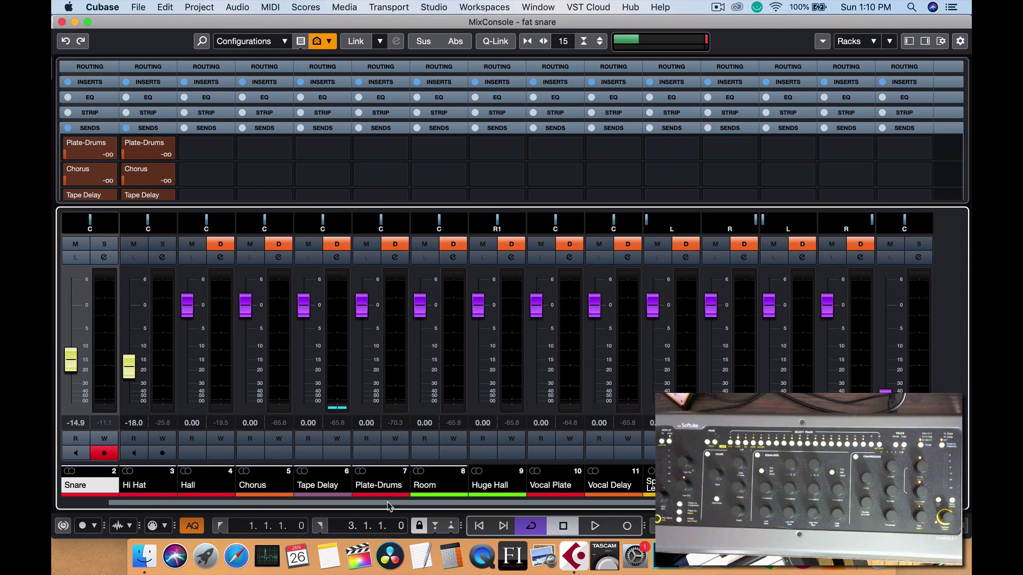
Show the Inserts rack on every channel and open Squash Drums' Console 1 insert editor.
{"action": "left_click_drag", "start_coordinate": [391, 503], "coordinate": [562, 504]}
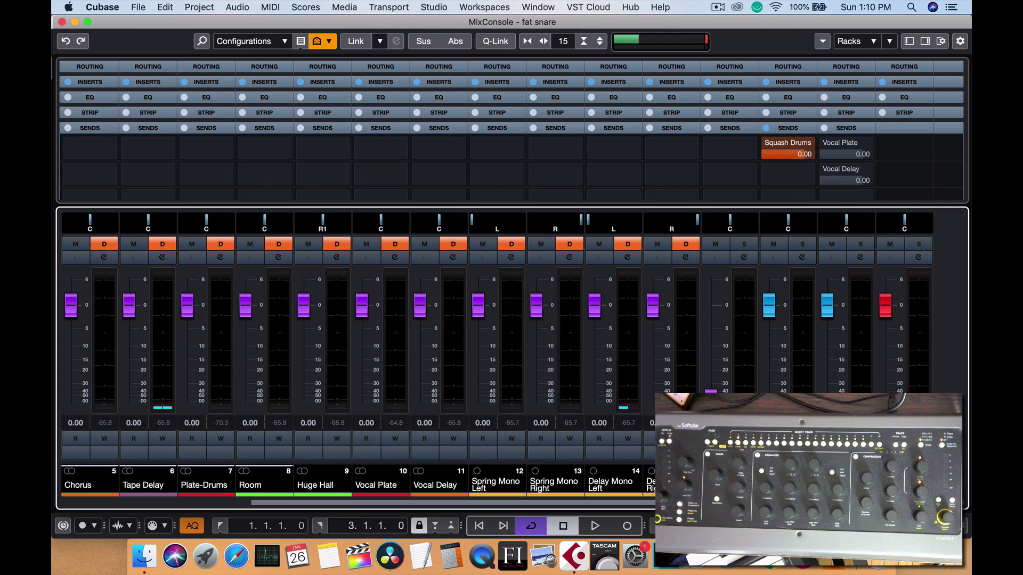
{"action": "mouse_move", "coordinate": [786, 139]}
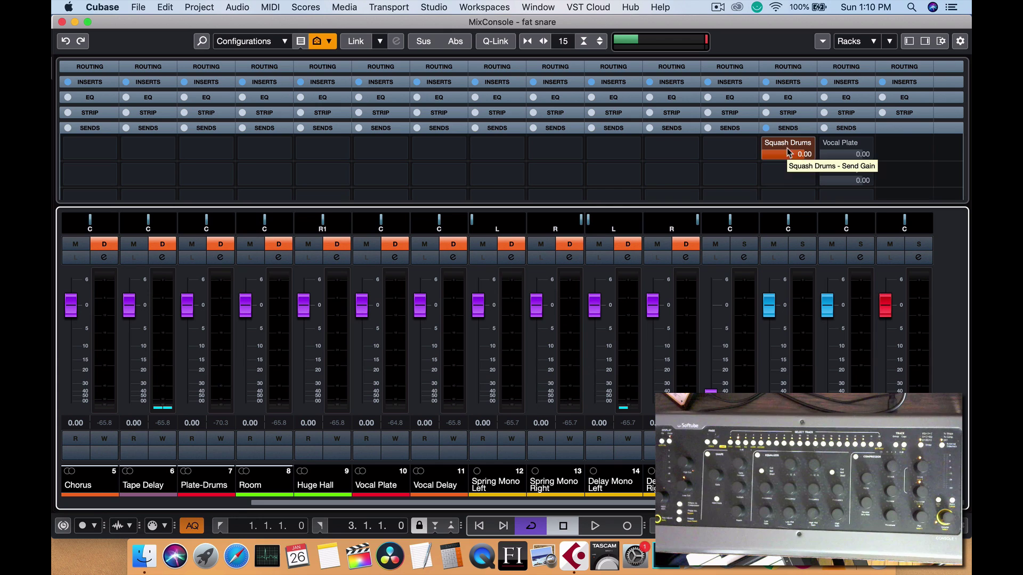
{"action": "left_click", "coordinate": [729, 83]}
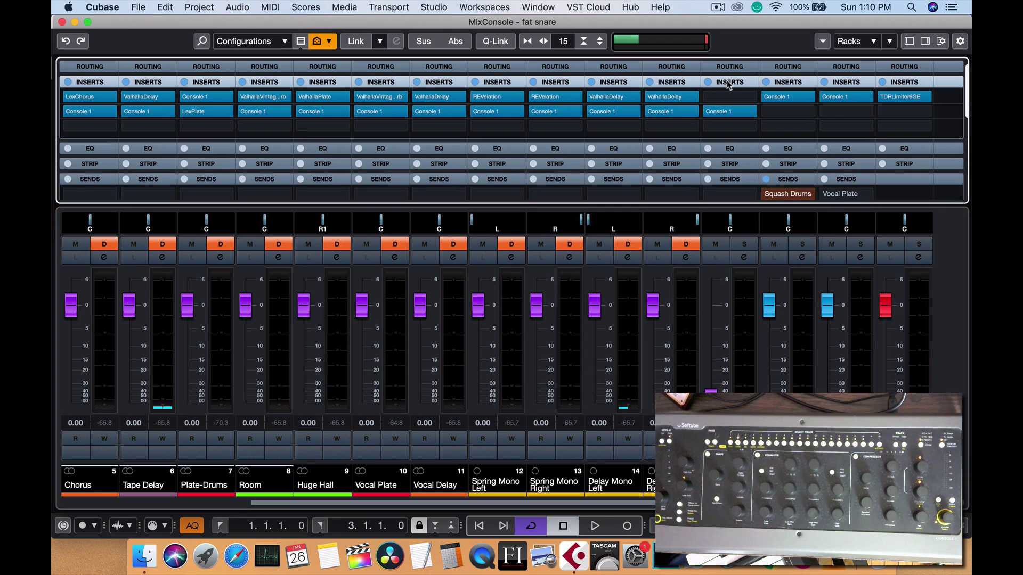
{"action": "left_click", "coordinate": [722, 112]}
{"action": "left_click", "coordinate": [723, 112]}
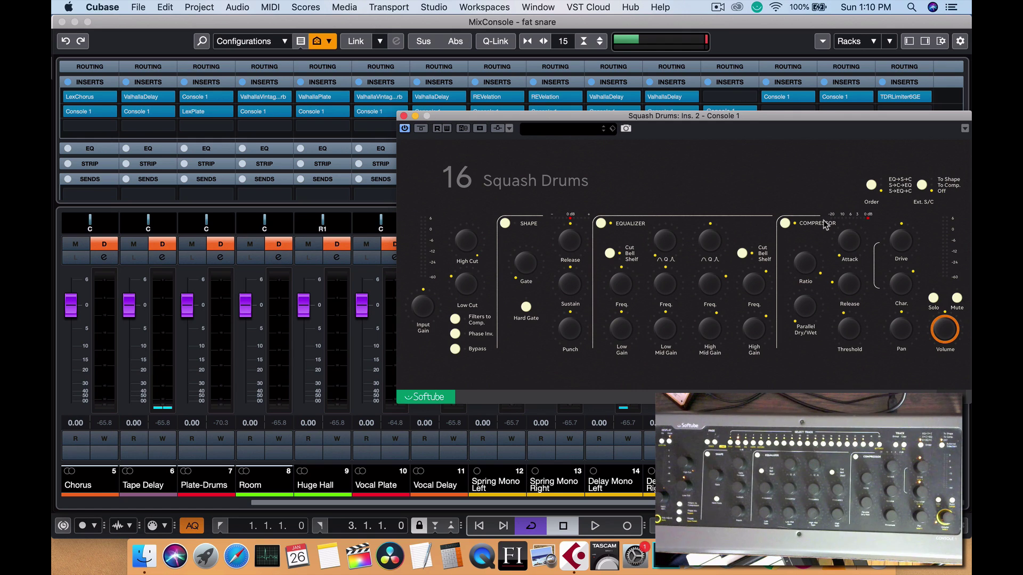
Close the 'Squash Drums: Ins. 2 - Console 1' plug-in window.
{"action": "left_click", "coordinate": [403, 116]}
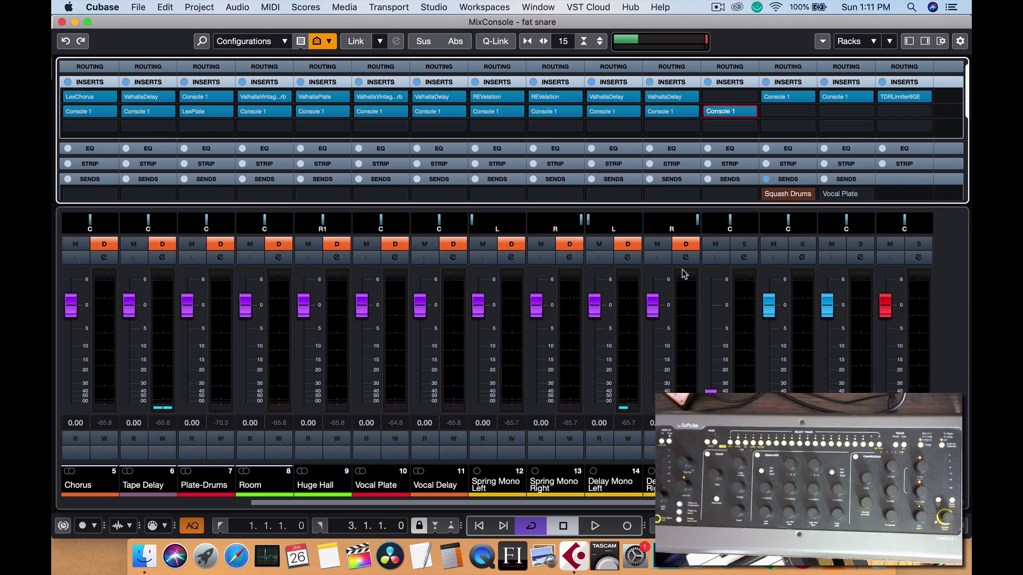
Raise the Squash Drums fader during snare playback, A/B it with Mute, then close the mixer.
{"action": "key", "text": "space"}
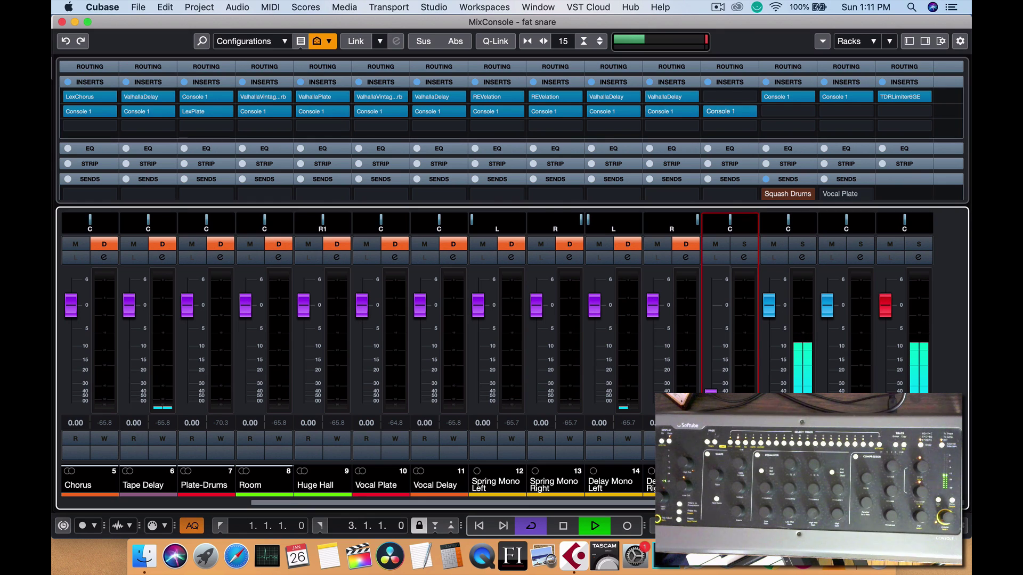
{"action": "left_click_drag", "start_coordinate": [714, 391], "coordinate": [714, 358]}
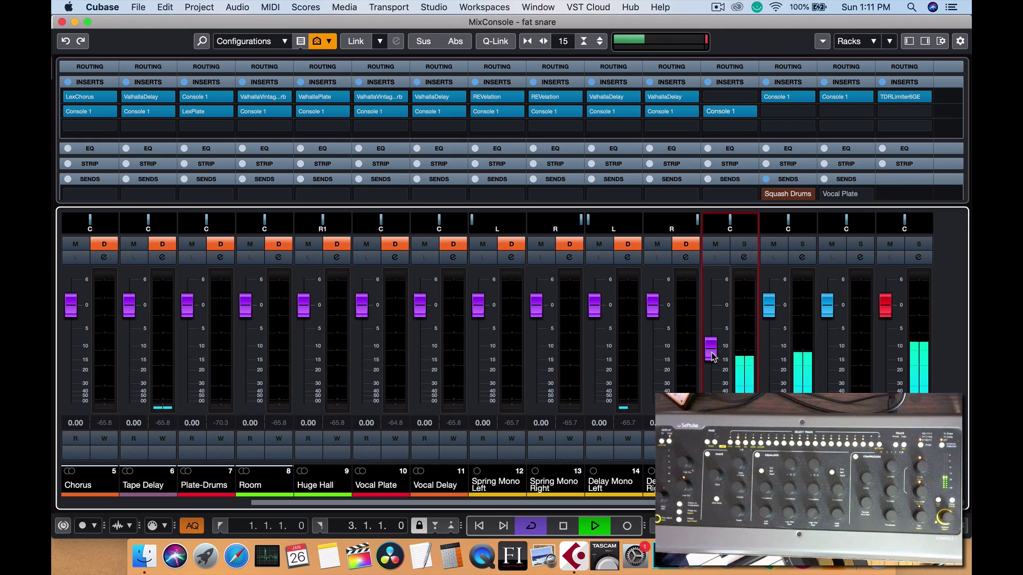
{"action": "left_click", "coordinate": [715, 245]}
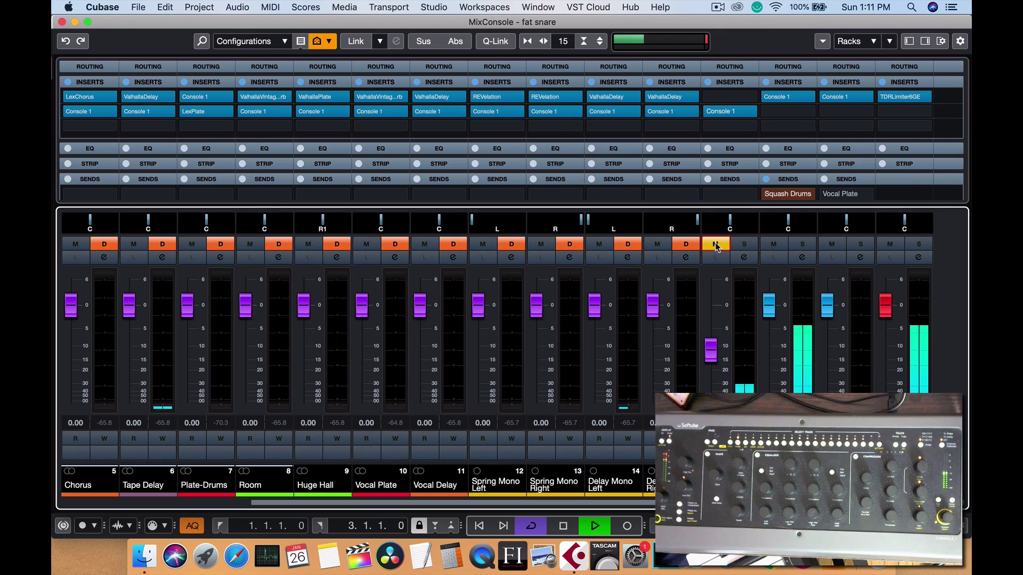
{"action": "left_click", "coordinate": [715, 245]}
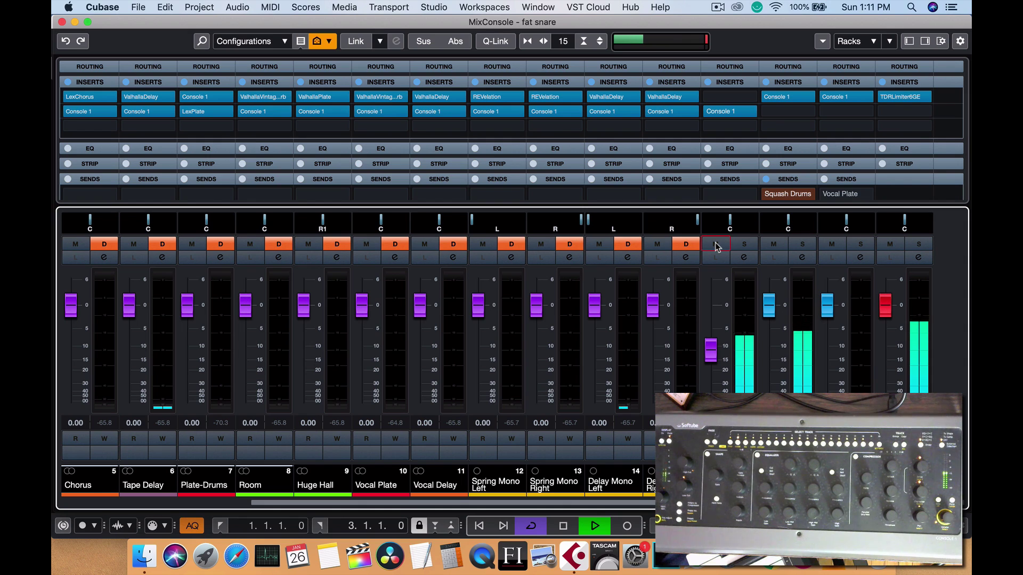
{"action": "key", "text": "space"}
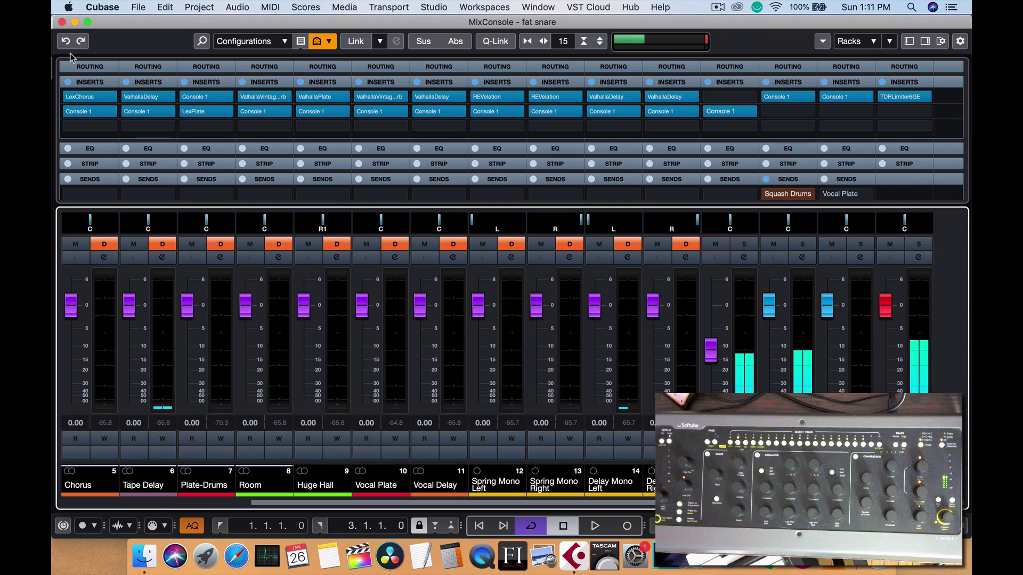
{"action": "left_click", "coordinate": [61, 22]}
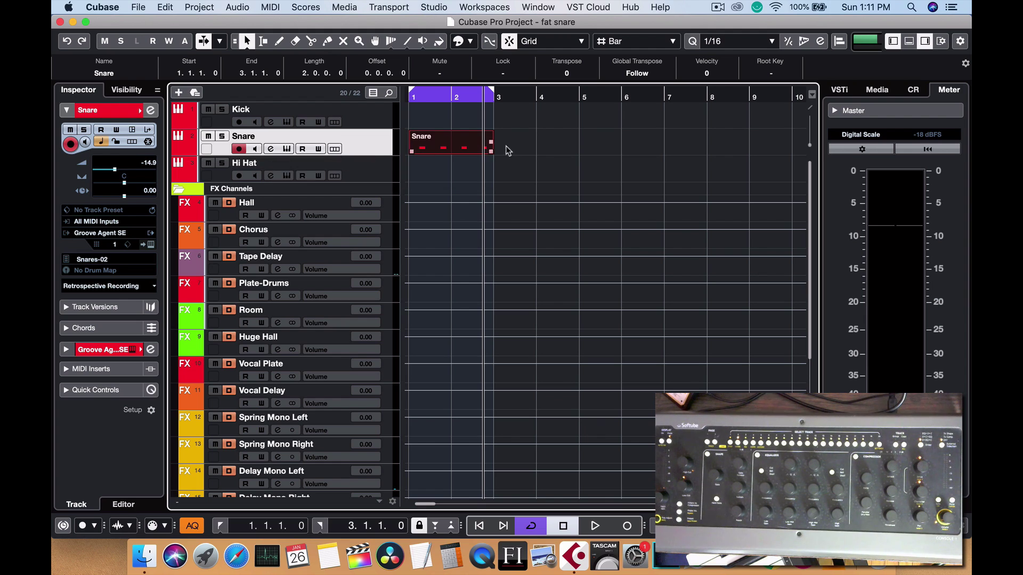
{"action": "left_click", "coordinate": [528, 151]}
{"action": "left_click", "coordinate": [371, 126]}
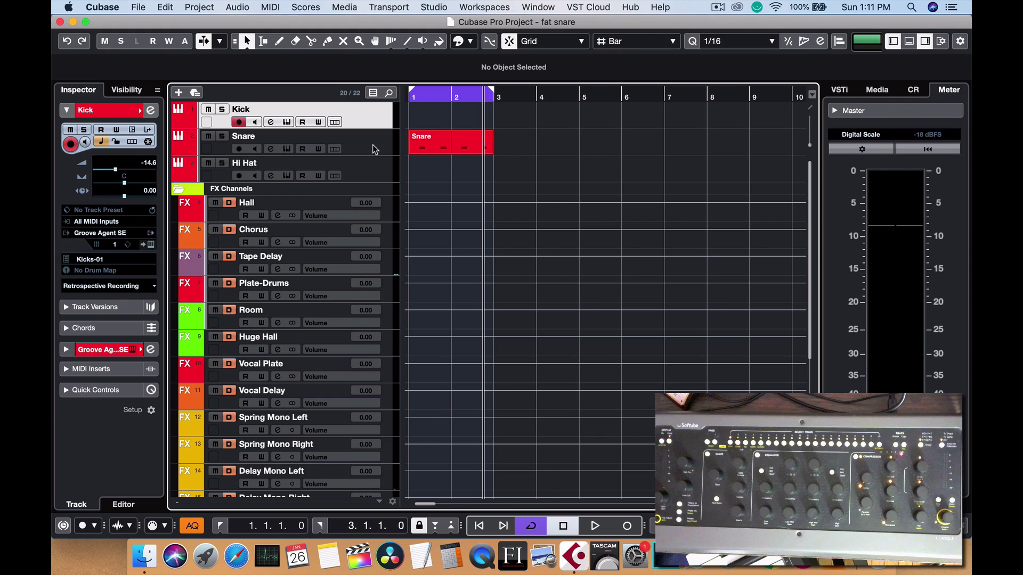
{"action": "left_click", "coordinate": [375, 144]}
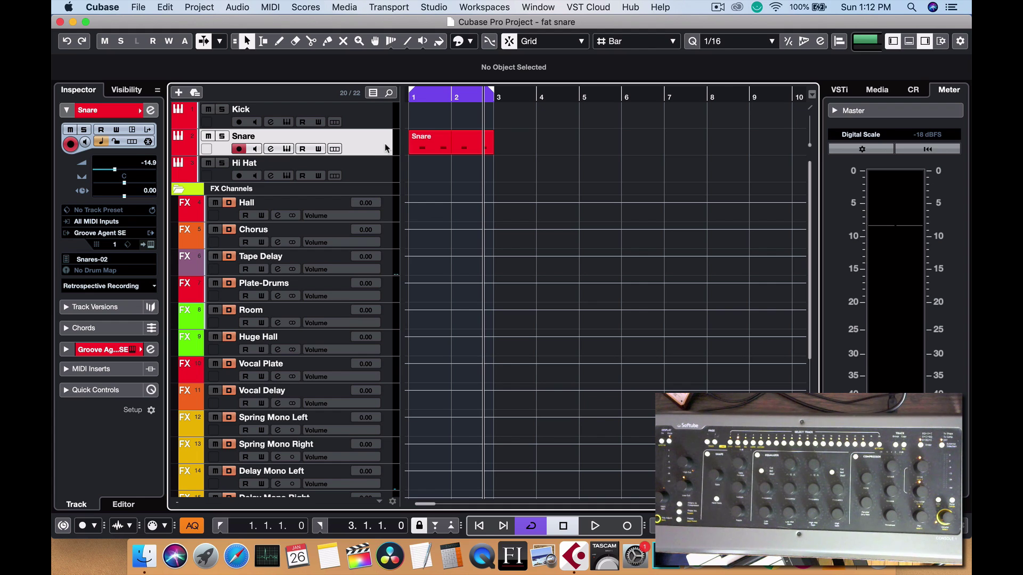
Duplicate the Snare track as Snare (D), mute the copy, and reselect the original Snare.
{"action": "right_click", "coordinate": [376, 143]}
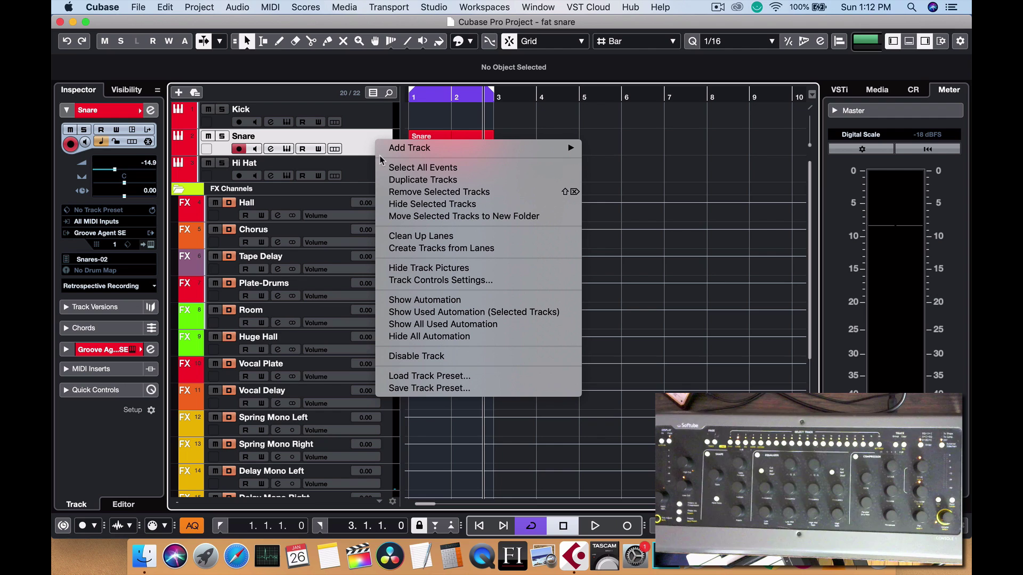
{"action": "left_click", "coordinate": [387, 181]}
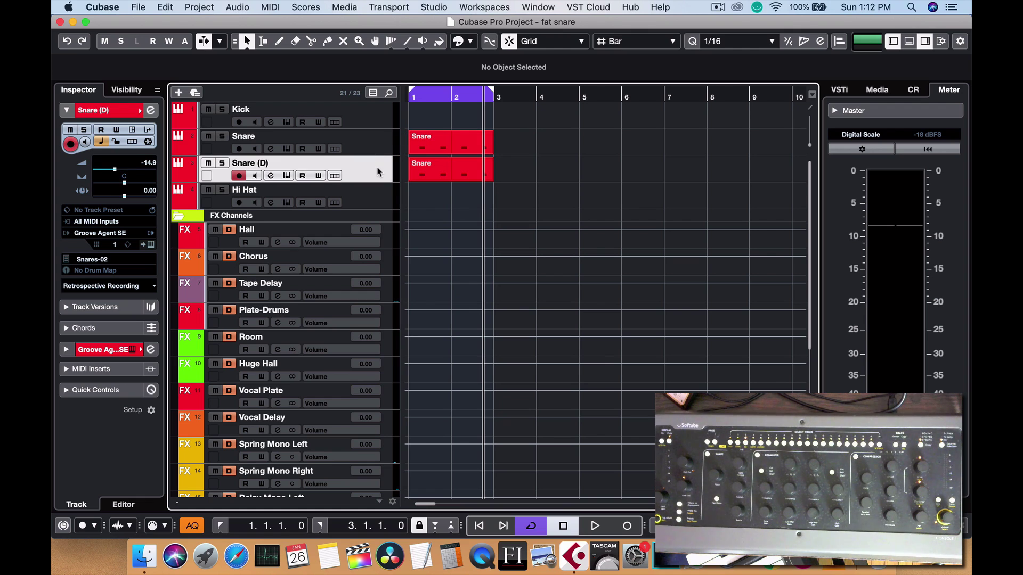
{"action": "left_click", "coordinate": [208, 163]}
{"action": "left_click", "coordinate": [368, 146]}
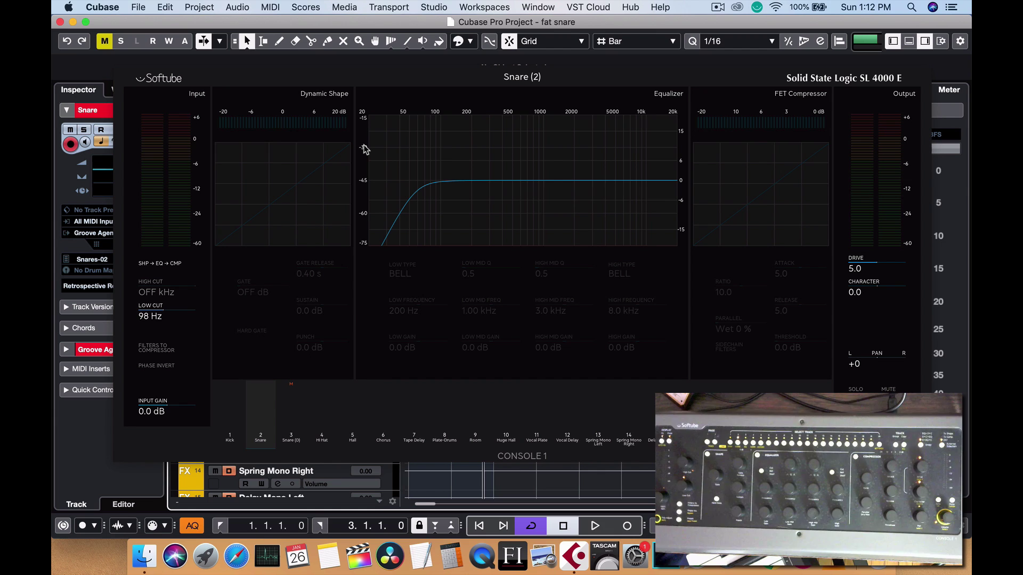
Start playback to audition the Snare while setting its Console 1 compressor.
{"action": "key", "text": "space"}
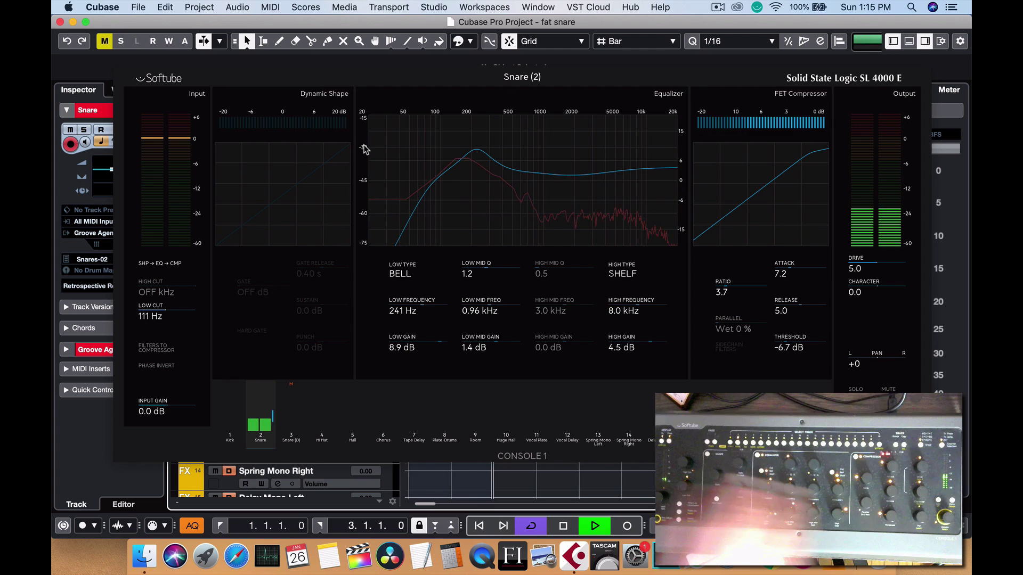
Stop playback once the Snare's 111 Hz low cut and high shelf boost are set.
{"action": "key", "text": "space"}
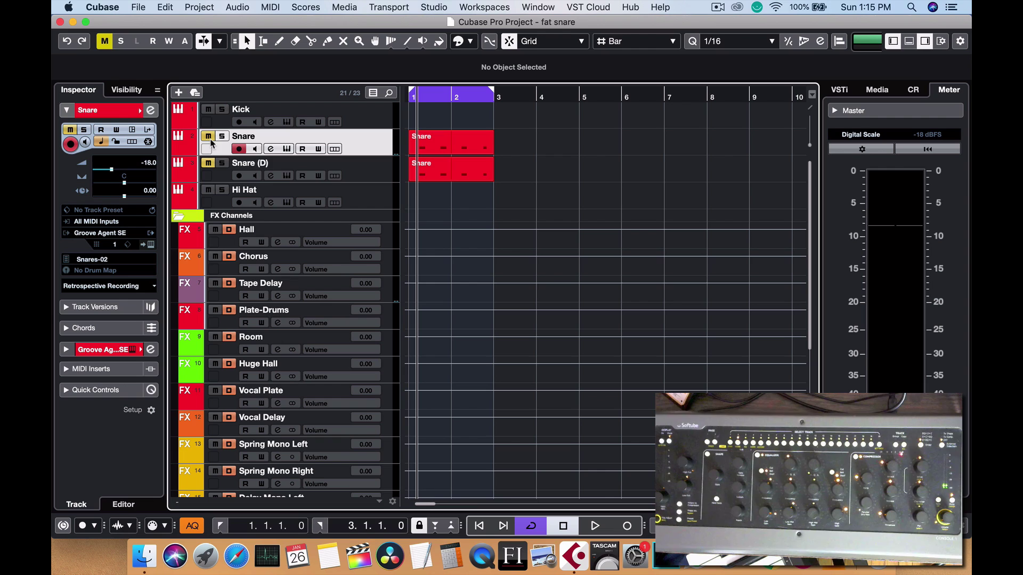
Select the Snare (D) track and return the playhead to the project start.
{"action": "left_click", "coordinate": [376, 175]}
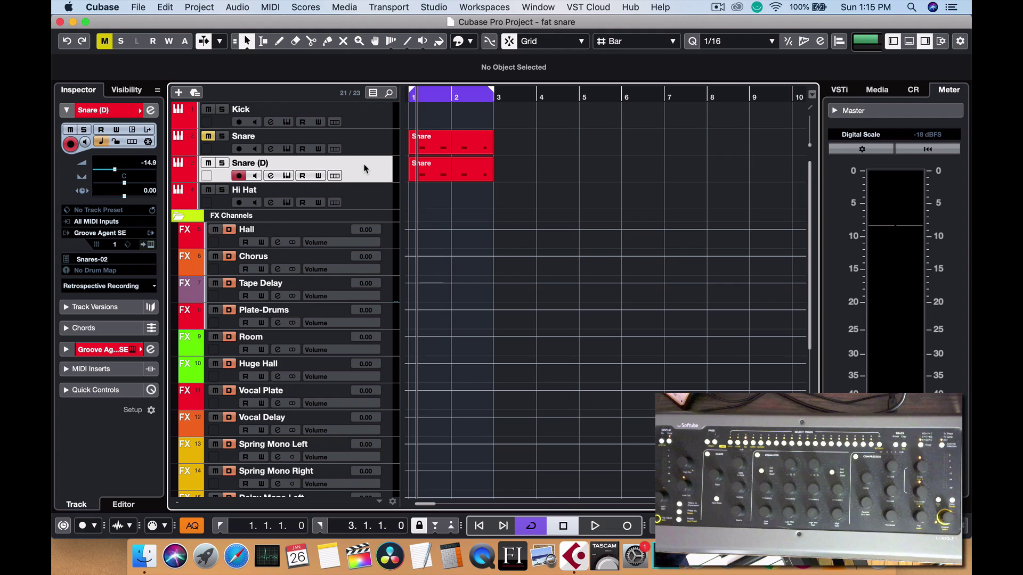
{"action": "key", "text": "Home"}
Play from the beginning to audition Snare (D) while boosting its highs and drive.
{"action": "key", "text": "space"}
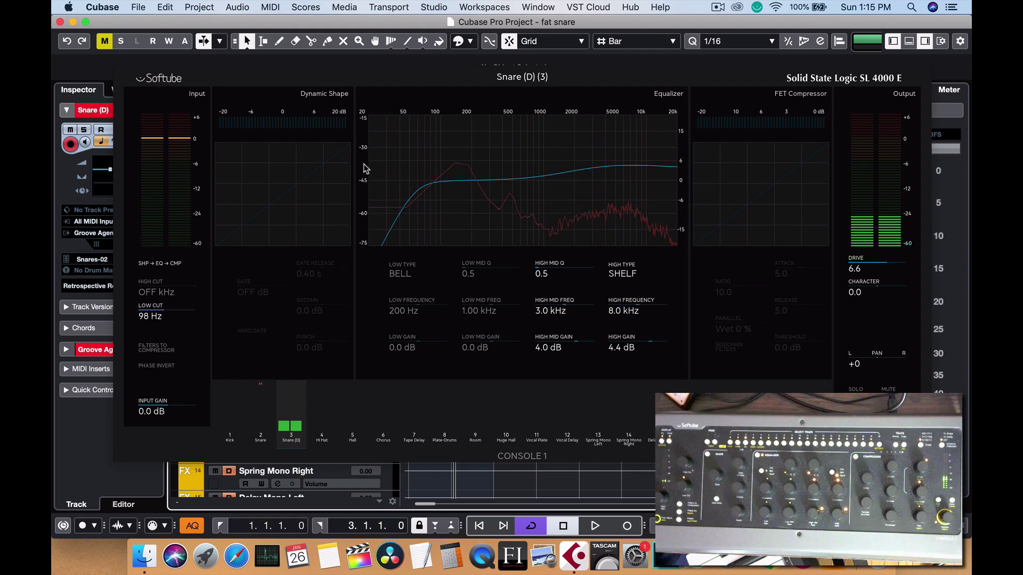
Stop the snare loop after setting the 98 Hz low cut and 3 kHz and shelf boosts.
{"action": "key", "text": "space"}
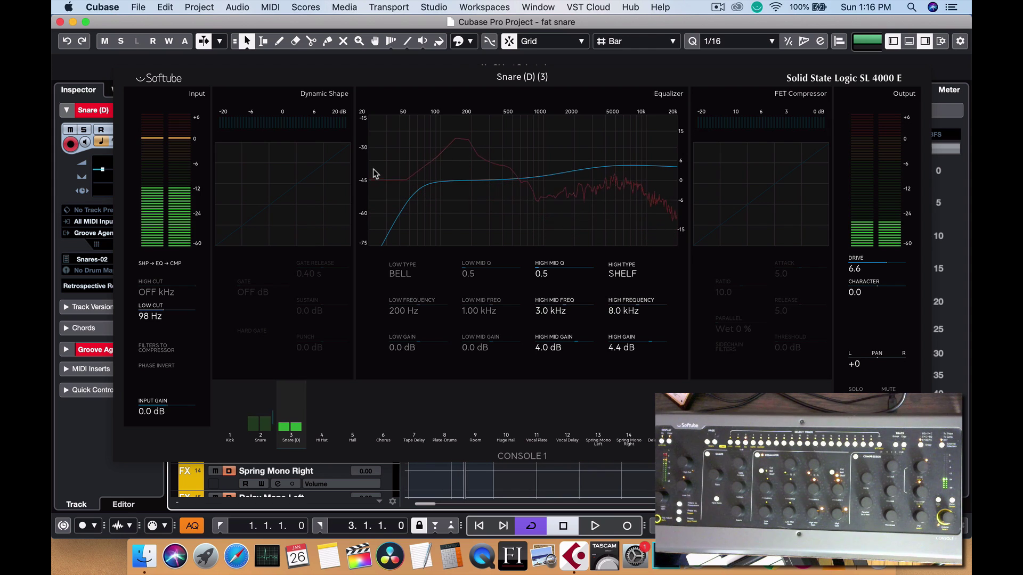
{"action": "key", "text": "space"}
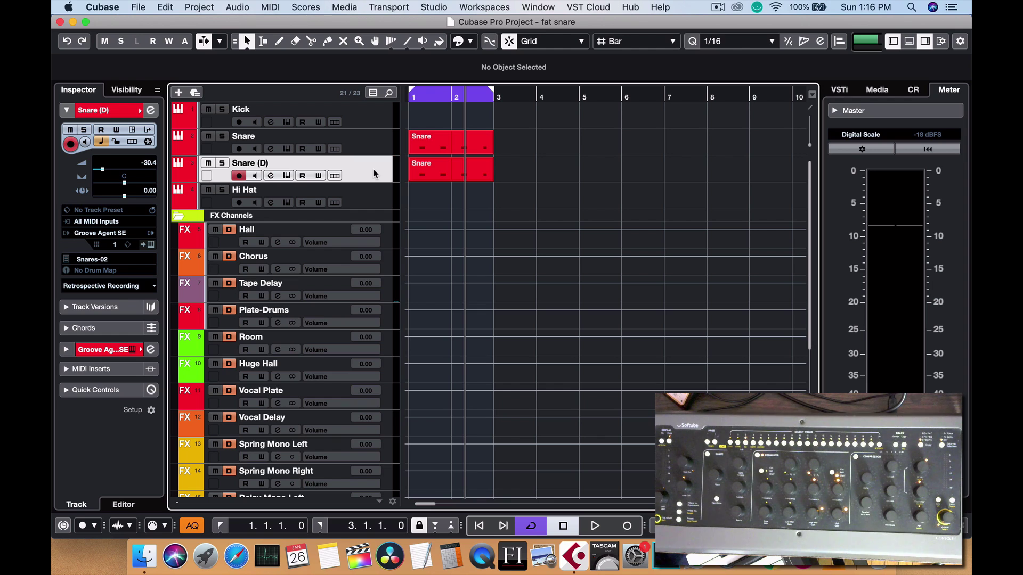
Select the Snare track, then Snare (D), and solo Snare (D).
{"action": "left_click", "coordinate": [375, 148]}
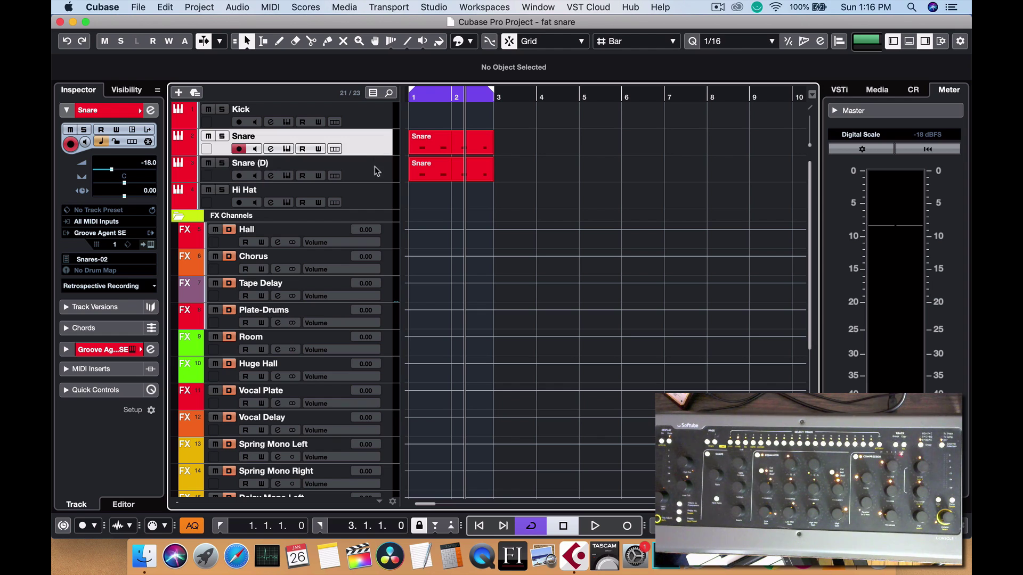
{"action": "left_click", "coordinate": [374, 168]}
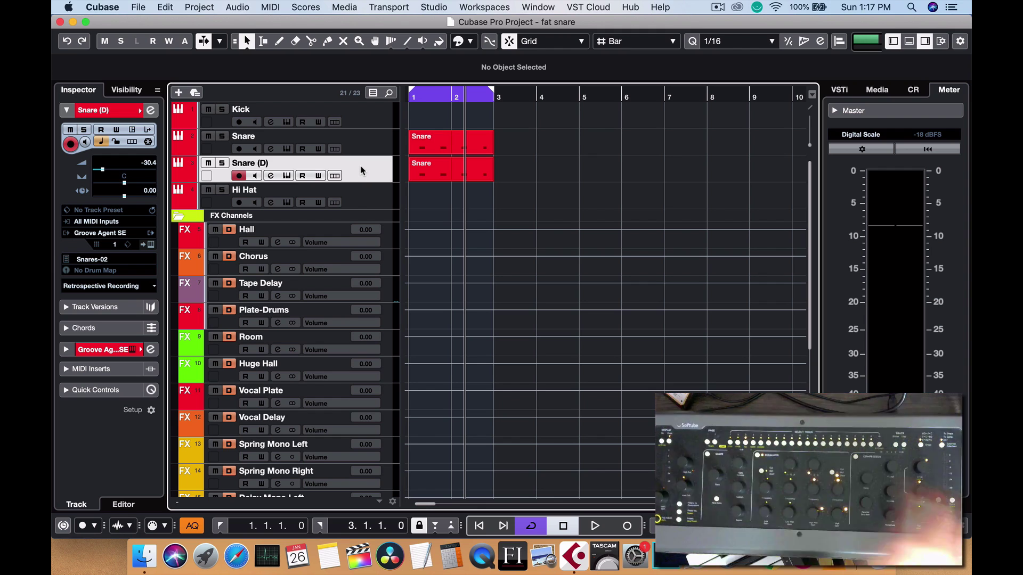
{"action": "key", "text": "s"}
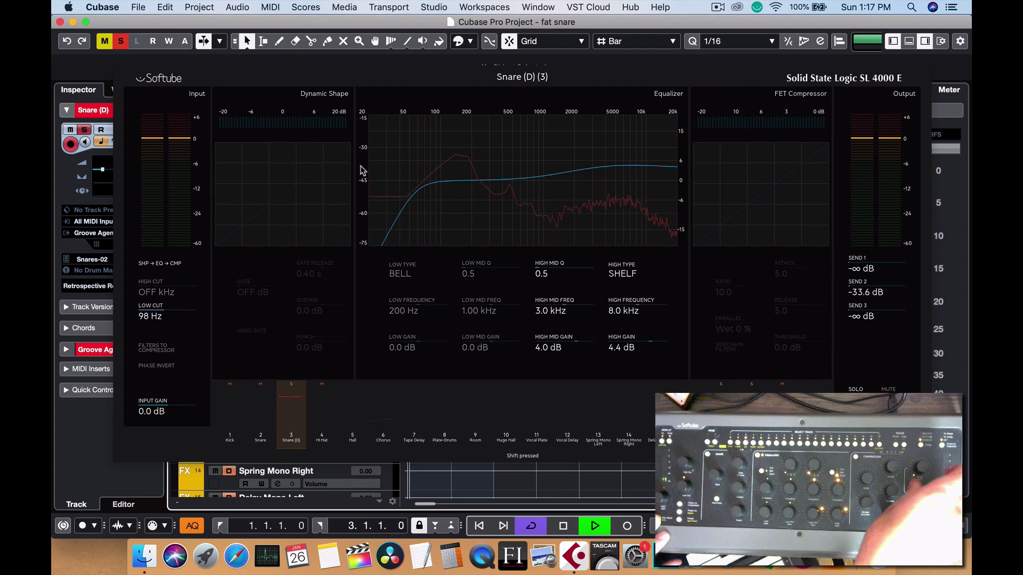
Stop playback and reveal Snare (D)'s send levels, Room at -20.7 and Chorus at -45.7.
{"action": "key", "text": "space"}
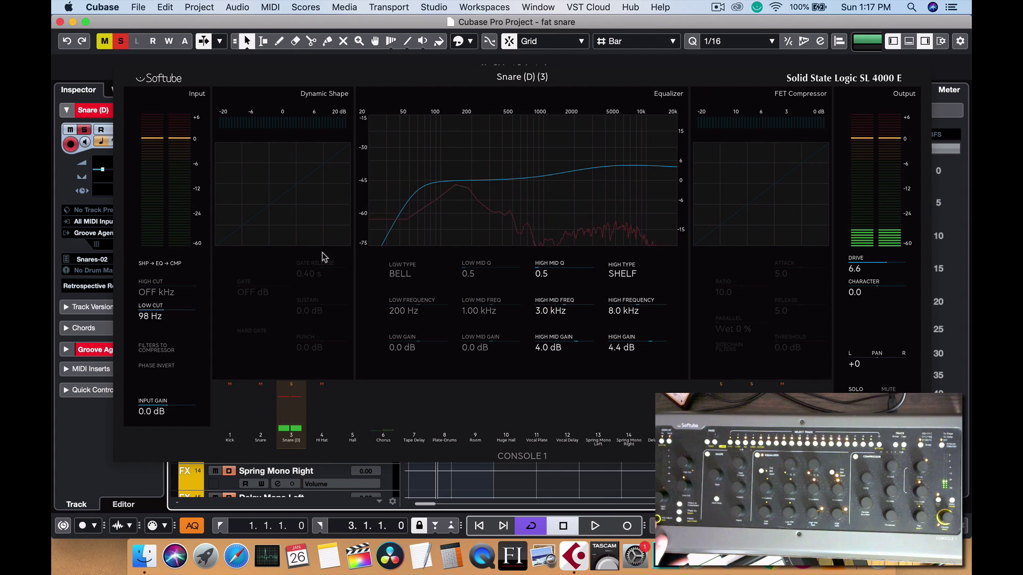
{"action": "left_click", "coordinate": [109, 350]}
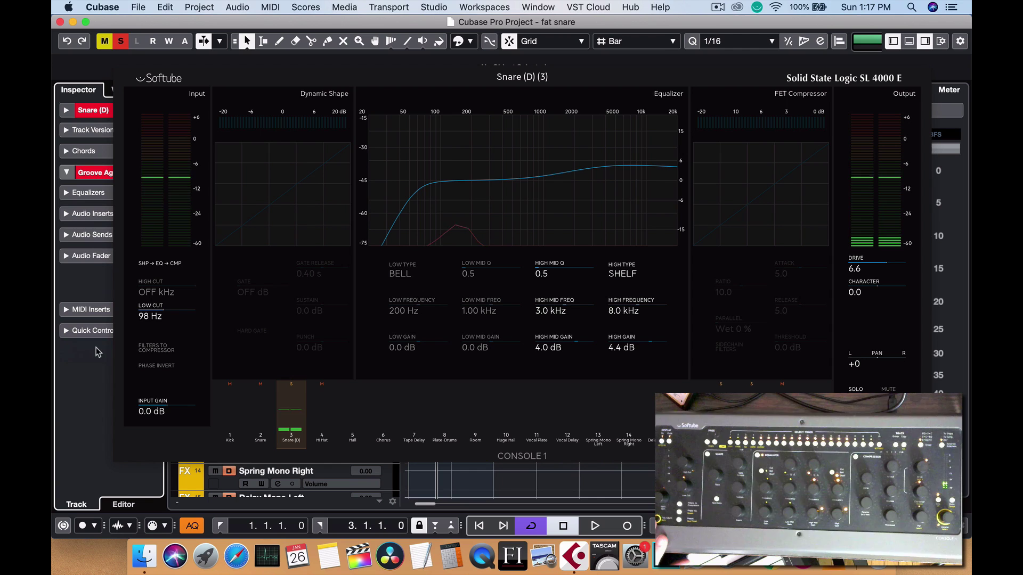
{"action": "left_click", "coordinate": [91, 234]}
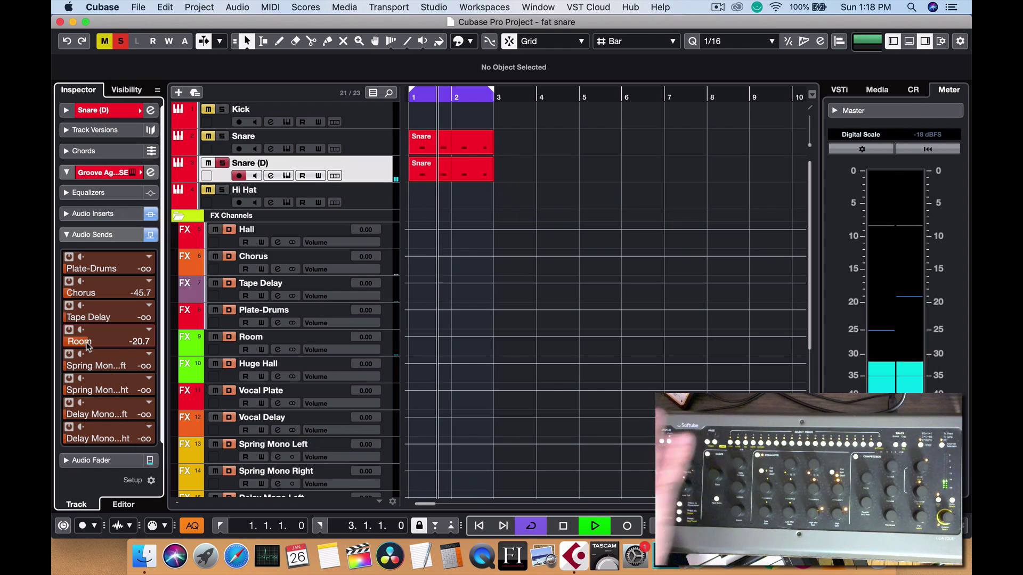
Solo the Snare track too, stop playback, select Snare and close its Console 1 window.
{"action": "left_click", "coordinate": [222, 136]}
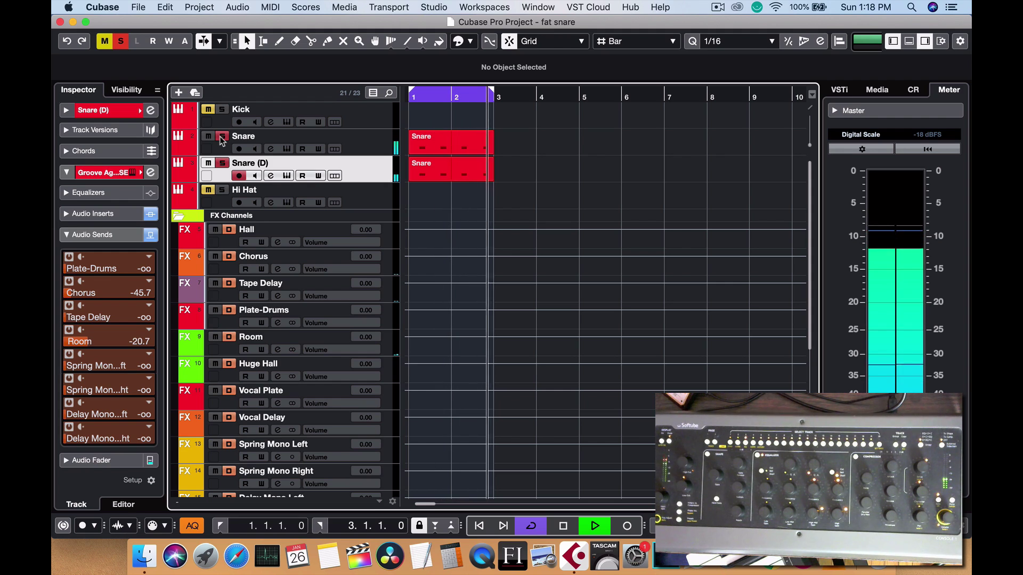
{"action": "key", "text": "space"}
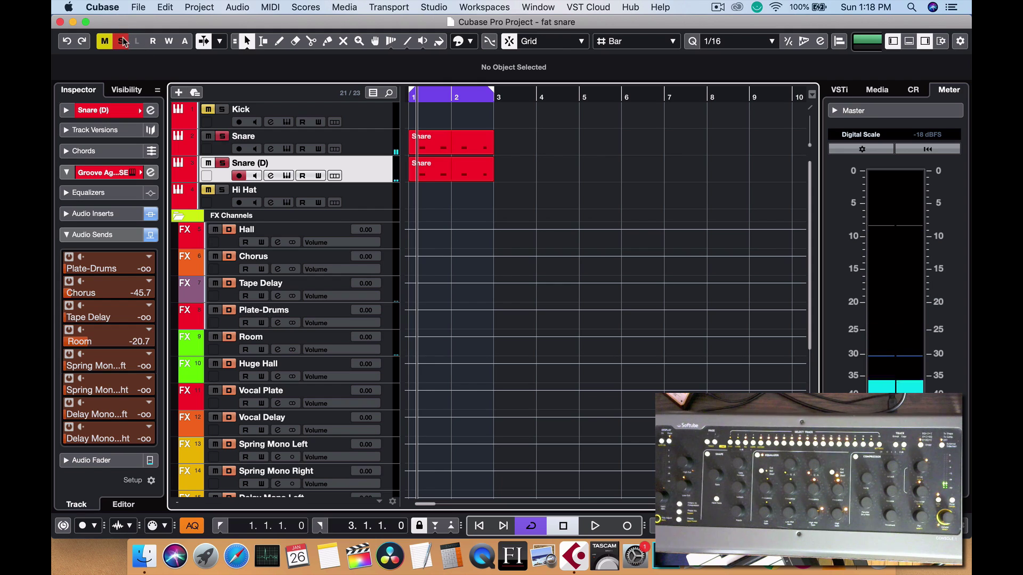
{"action": "left_click", "coordinate": [372, 144]}
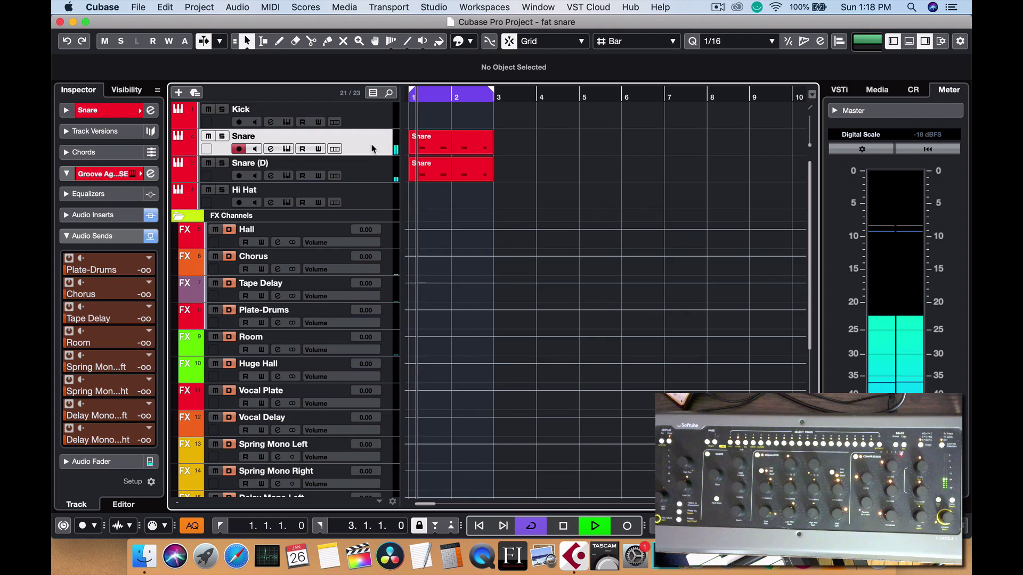
{"action": "key", "text": "space"}
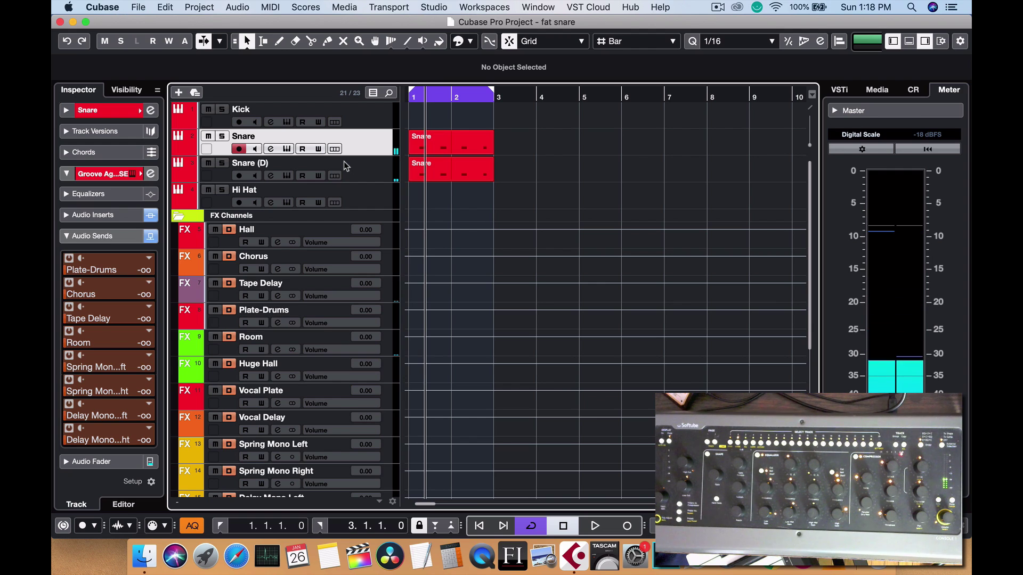
Record a Kick part from the project start, then a two-bar Hi Hat part.
{"action": "left_click", "coordinate": [378, 117]}
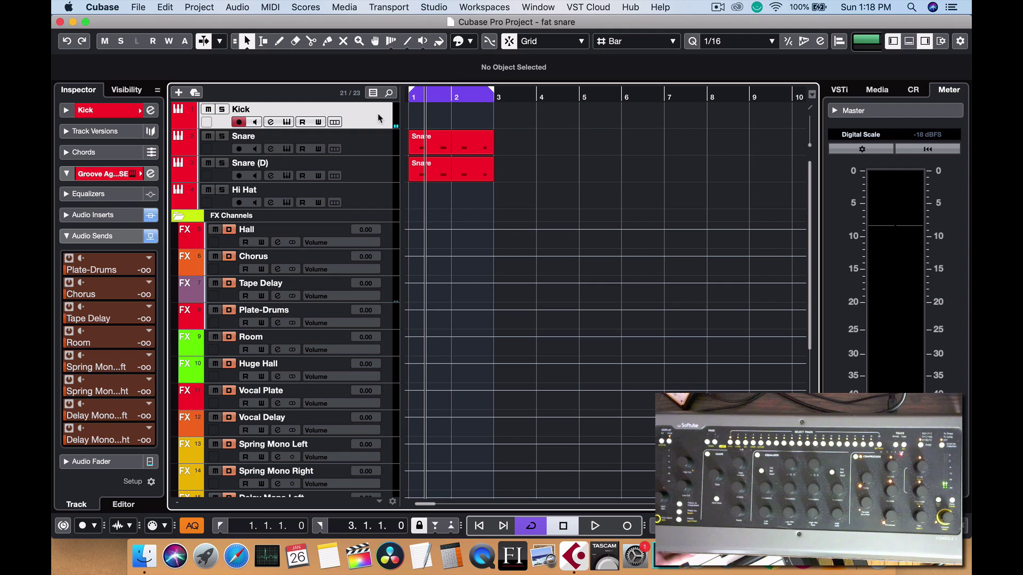
{"action": "key", "text": "space"}
{"action": "key", "text": "KP_Multiply"}
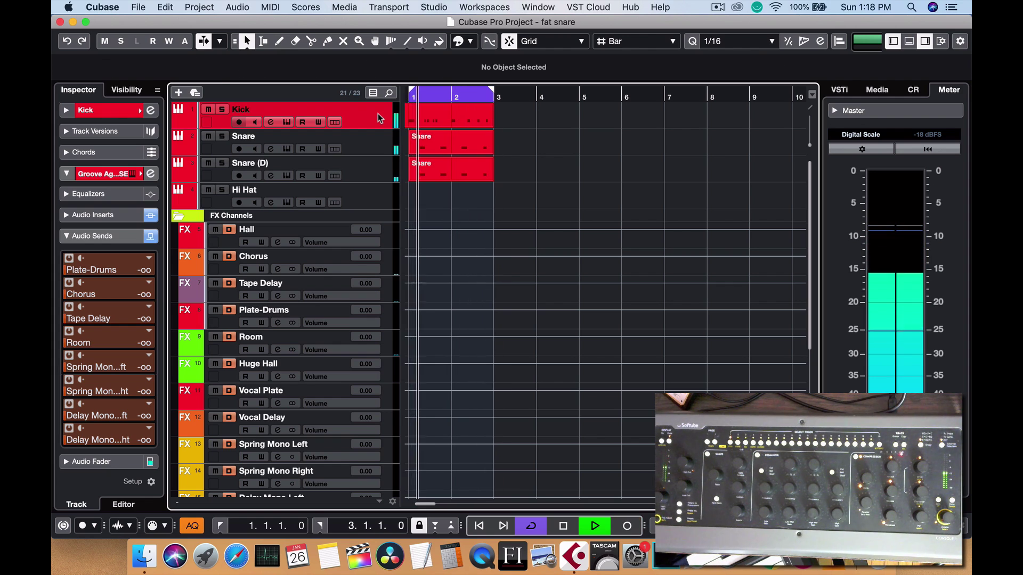
{"action": "left_click", "coordinate": [376, 197]}
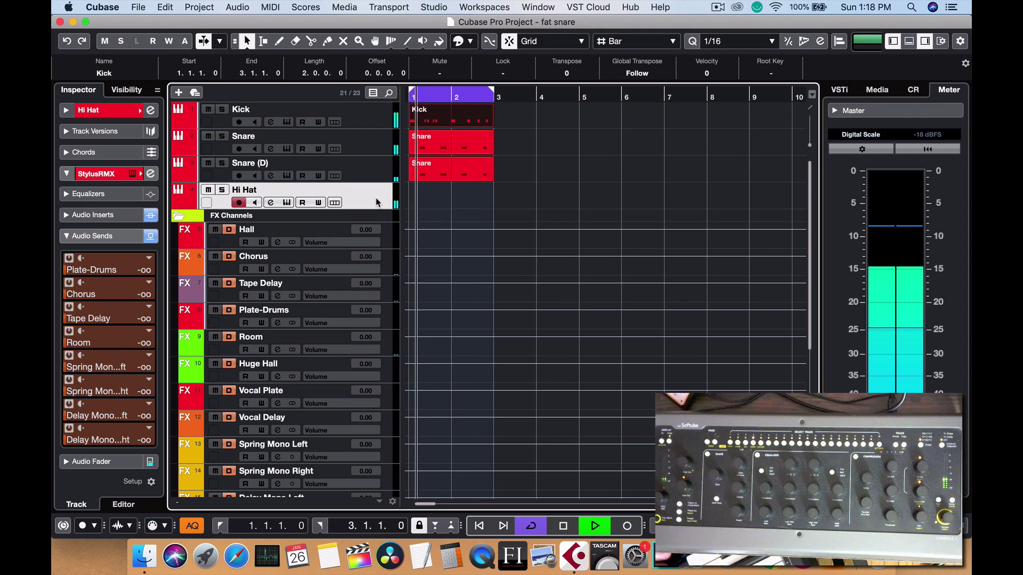
{"action": "key", "text": "KP_Multiply"}
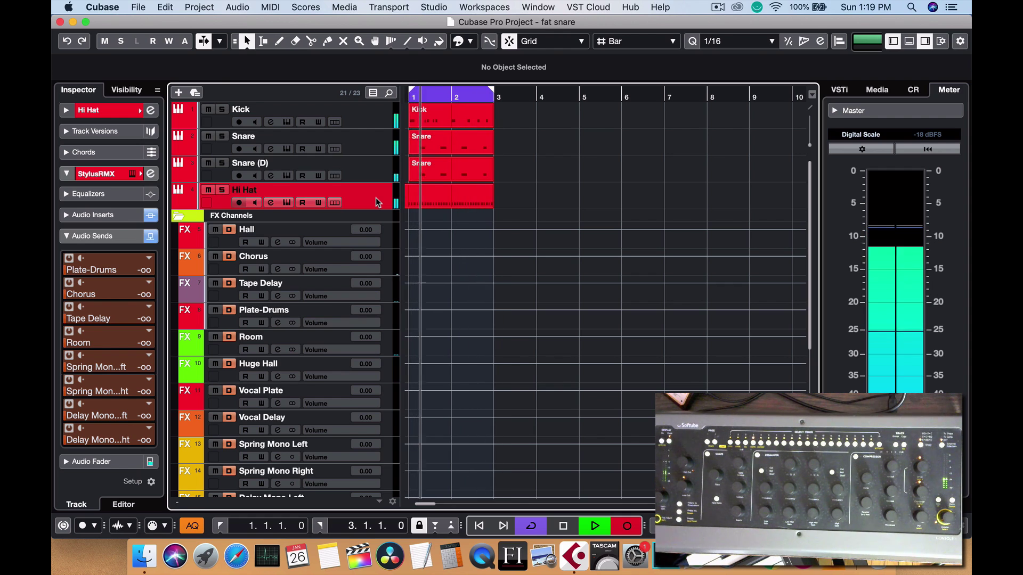
{"action": "key", "text": "KP_Multiply"}
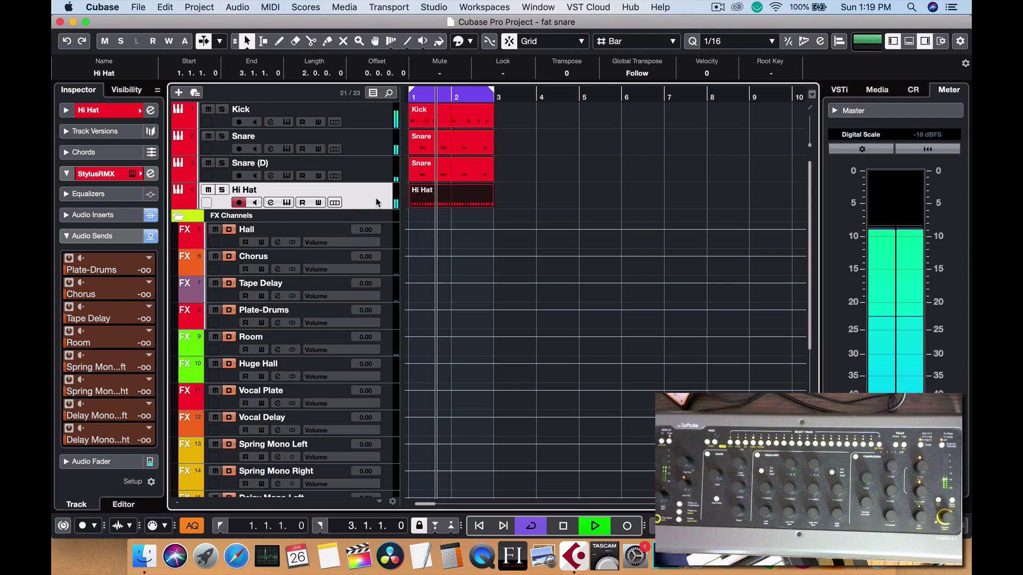
Zoom so bars 1–2 fill the window and play the beat through once.
{"action": "key", "text": "space"}
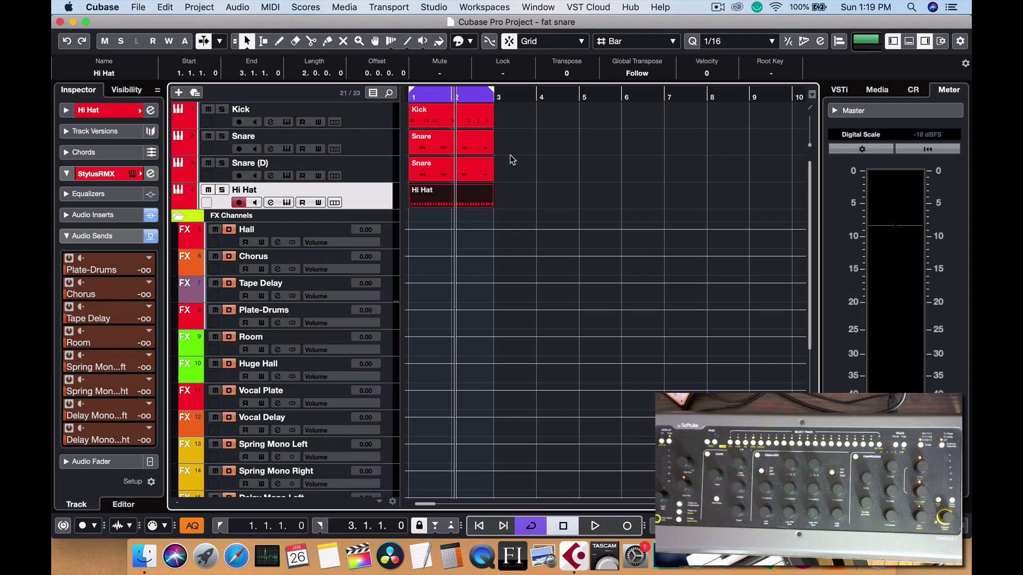
{"action": "key", "text": "h"}
{"action": "key", "text": "h"}
{"action": "key", "text": "h"}
{"action": "key", "text": "space"}
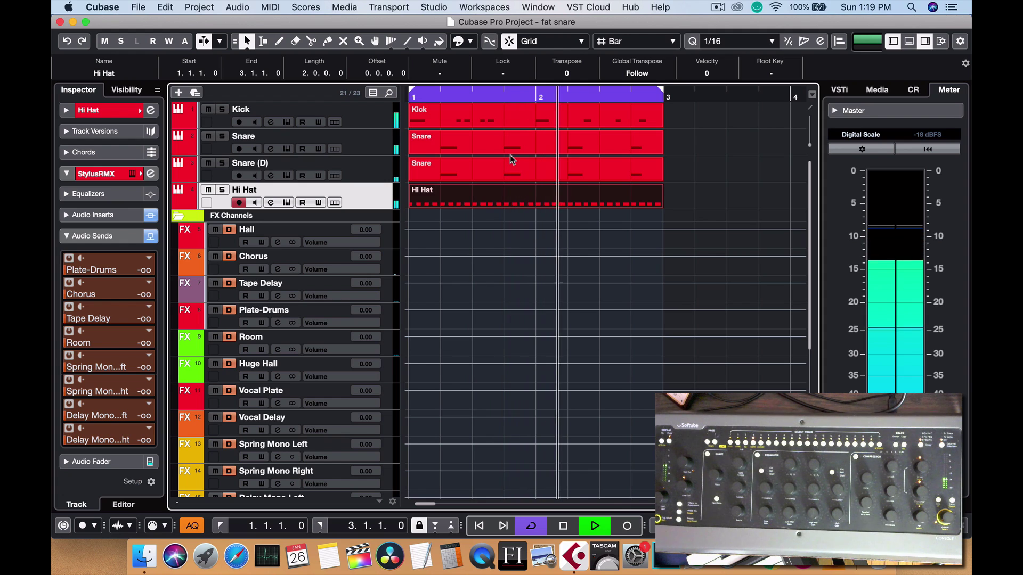
{"action": "key", "text": "space"}
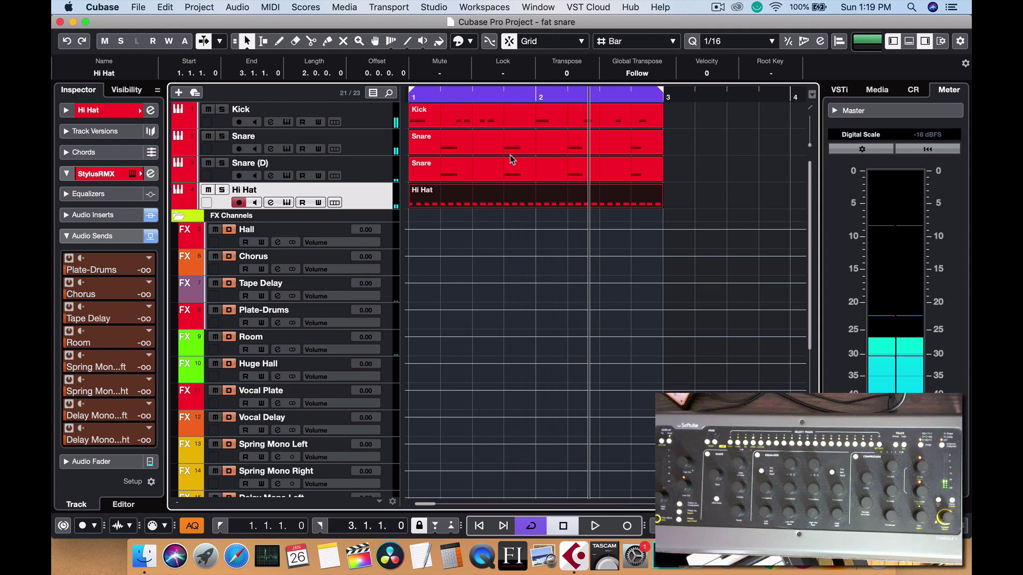
Review the Kick, Snare and Snare (D) tracks, ending on Snare (D)'s sends.
{"action": "left_click", "coordinate": [374, 120]}
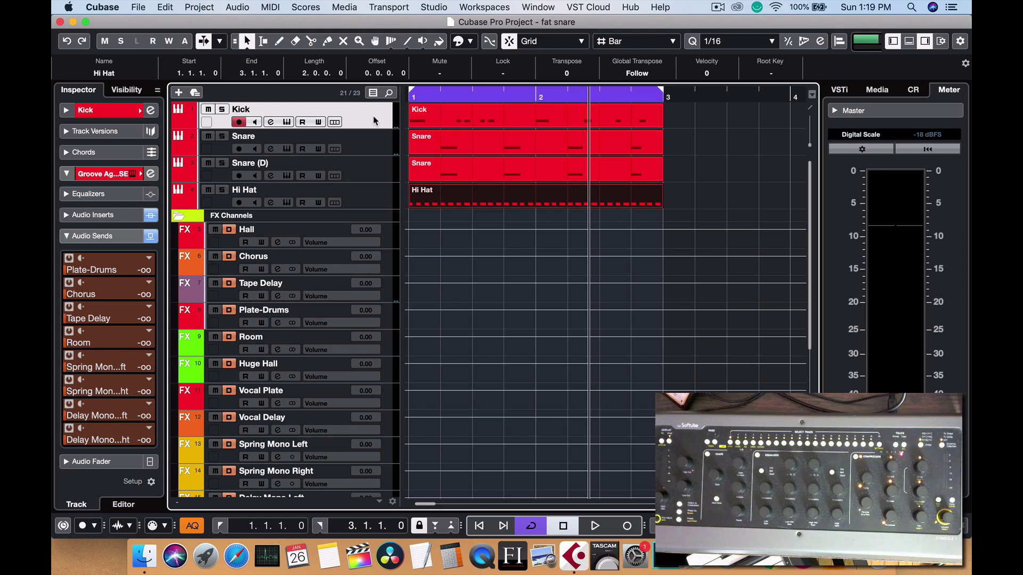
{"action": "left_click", "coordinate": [371, 141]}
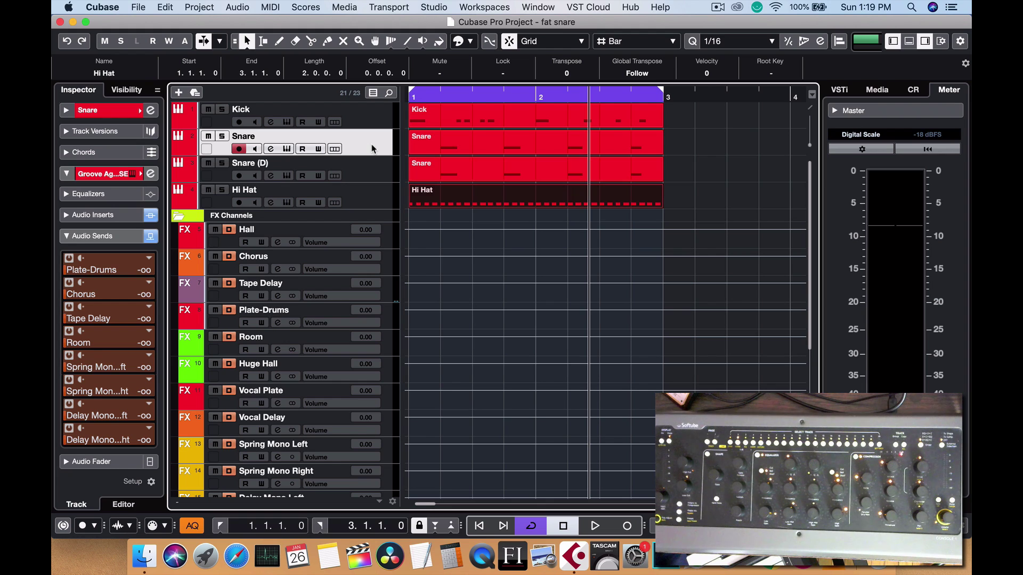
{"action": "left_click", "coordinate": [374, 170]}
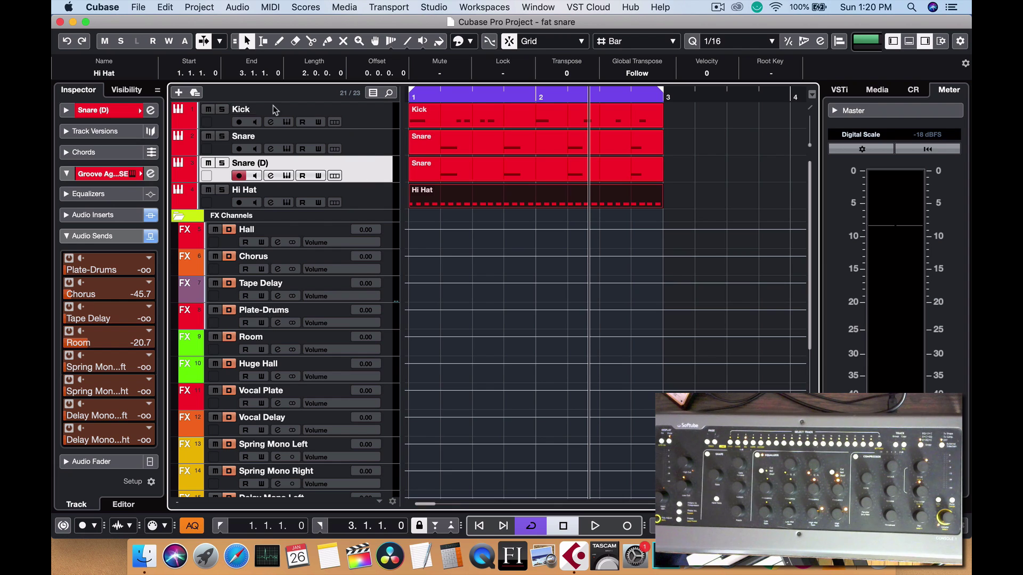
Make the Stereo Out track visible under Input/Output Channels and check its Inspector settings.
{"action": "left_click", "coordinate": [124, 91]}
{"action": "left_click", "coordinate": [87, 112]}
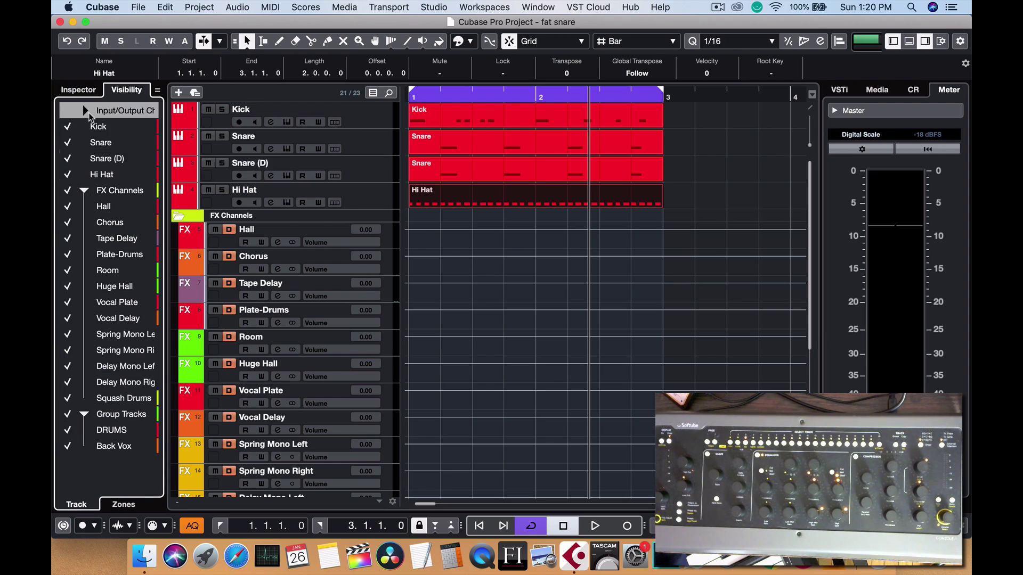
{"action": "left_click", "coordinate": [68, 127]}
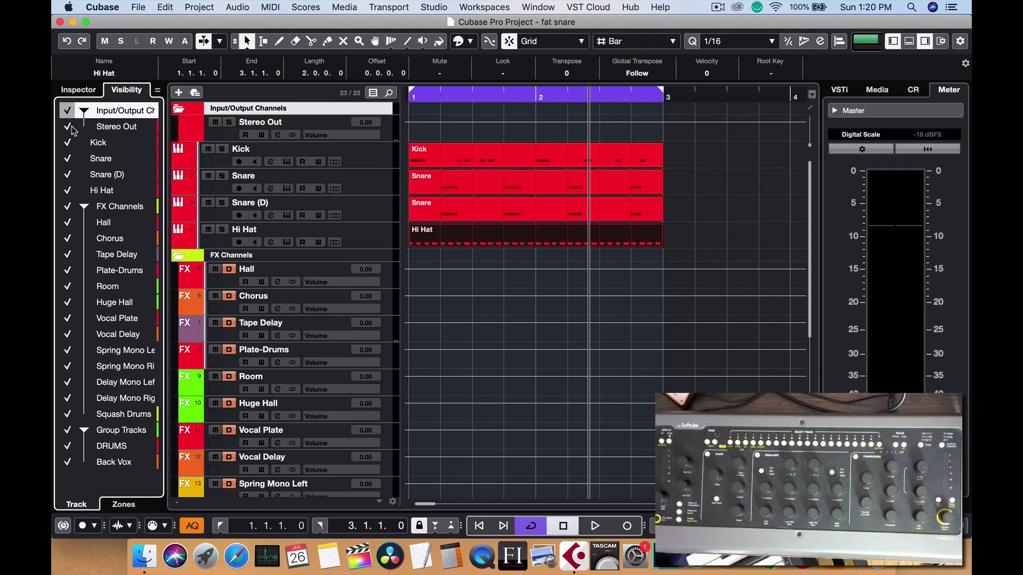
{"action": "left_click", "coordinate": [233, 138]}
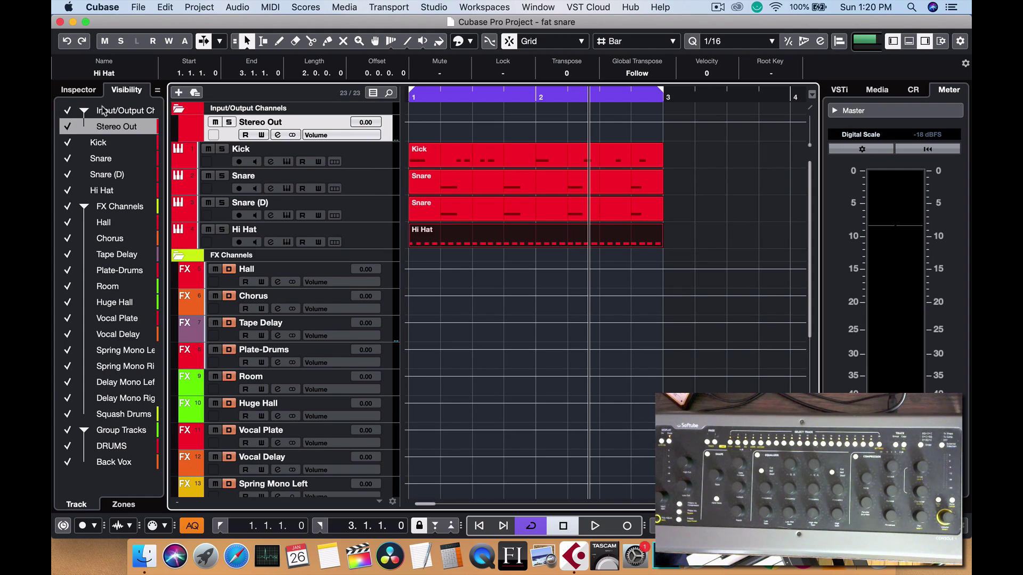
{"action": "left_click", "coordinate": [88, 92]}
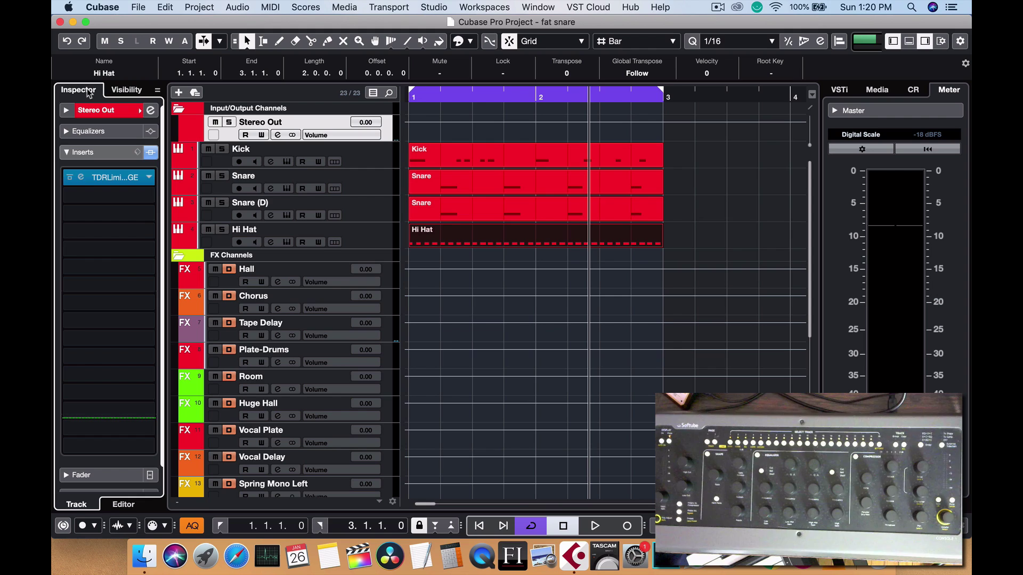
{"action": "left_click", "coordinate": [132, 89]}
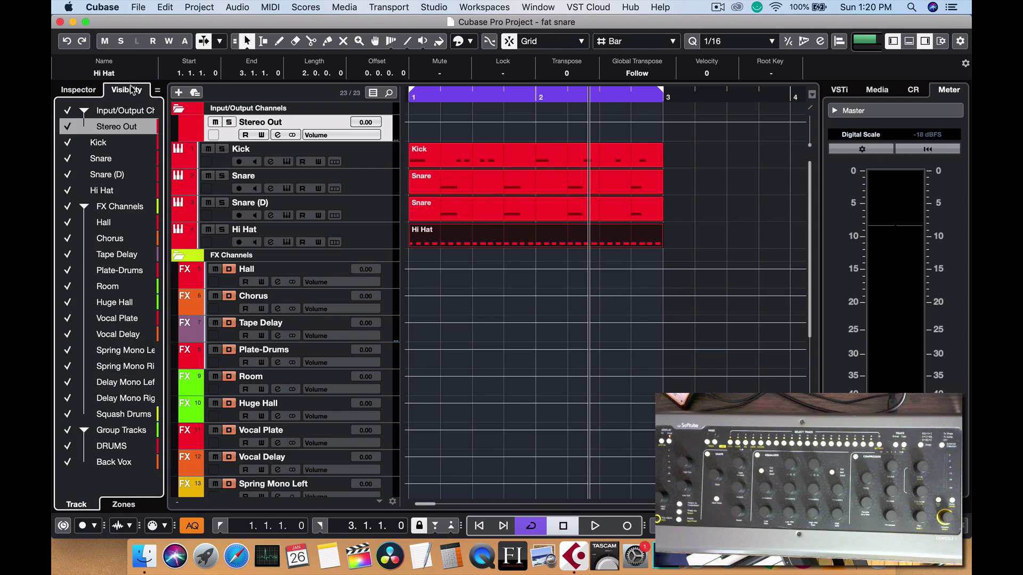